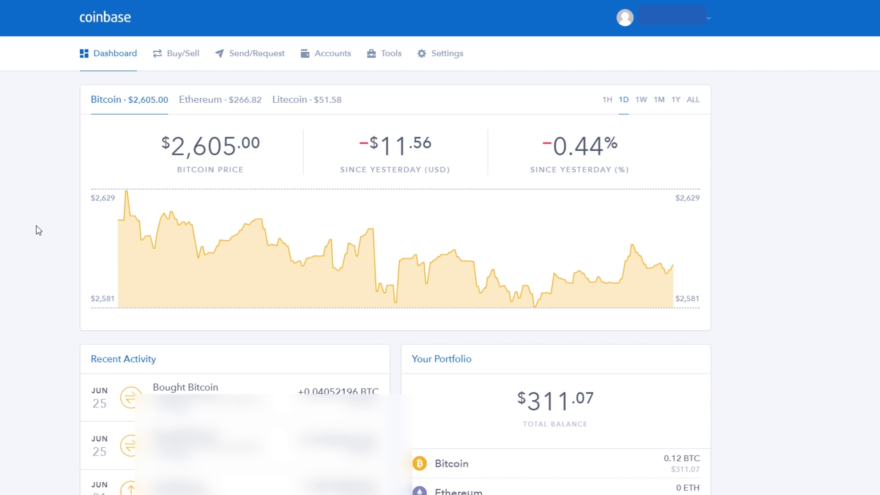
Step: View the Bitcoin price chart over the 1H, 1D, 1W, 1M, 1Y and ALL ranges, finishing on 1D
{"action": "left_click", "coordinate": [608, 102]}
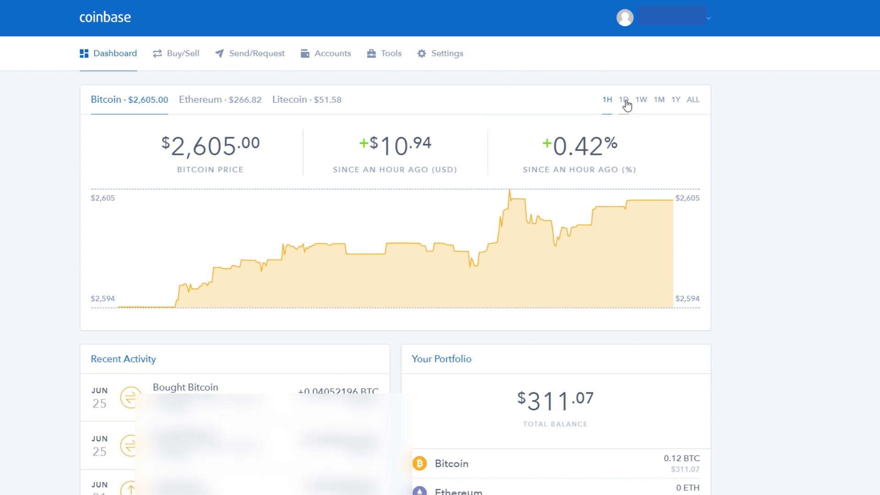
{"action": "left_click", "coordinate": [625, 102]}
{"action": "left_click", "coordinate": [641, 101]}
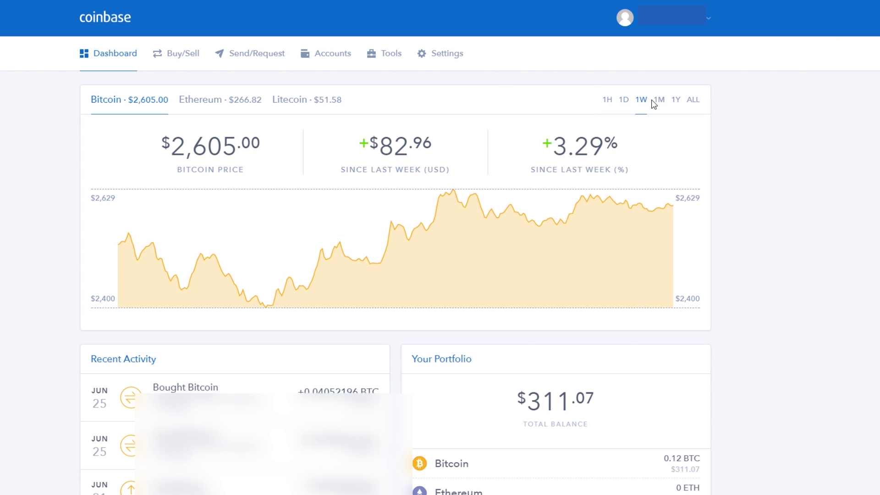
{"action": "left_click", "coordinate": [660, 101]}
{"action": "left_click", "coordinate": [677, 102]}
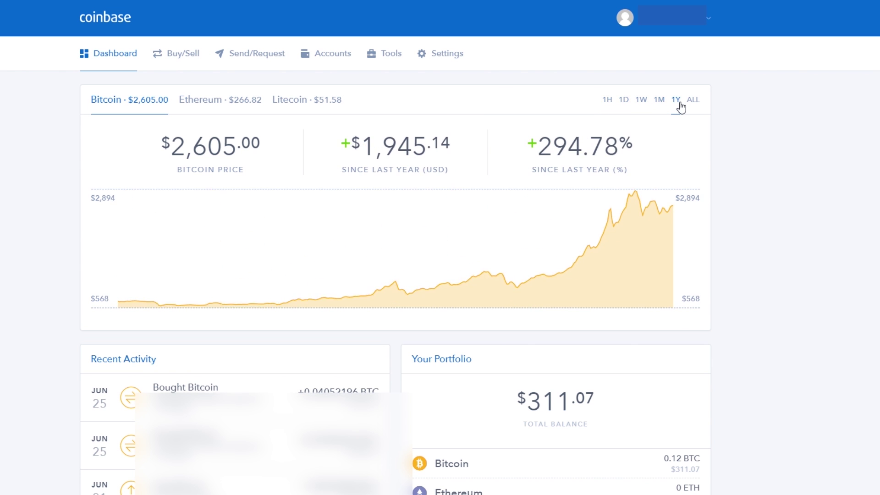
{"action": "left_click", "coordinate": [694, 104]}
{"action": "left_click", "coordinate": [625, 102]}
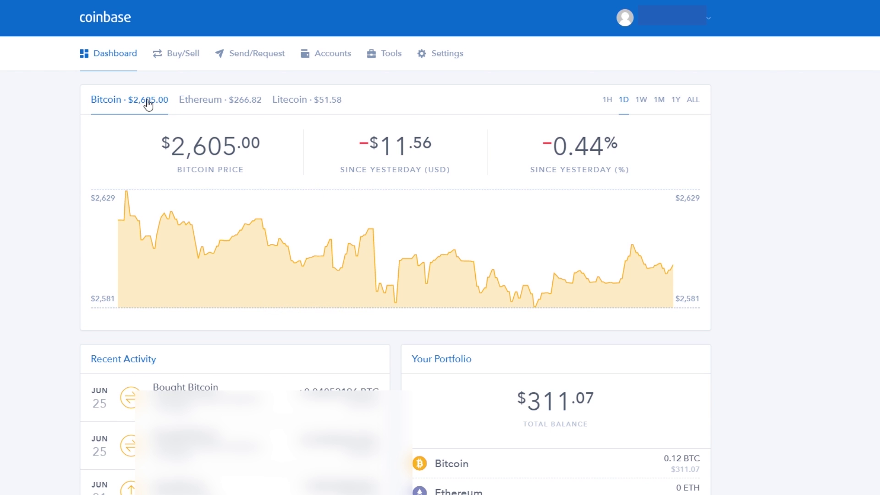
Step: View the one-day price charts for Ethereum and Litecoin, then return to the Bitcoin chart
{"action": "left_click", "coordinate": [217, 101]}
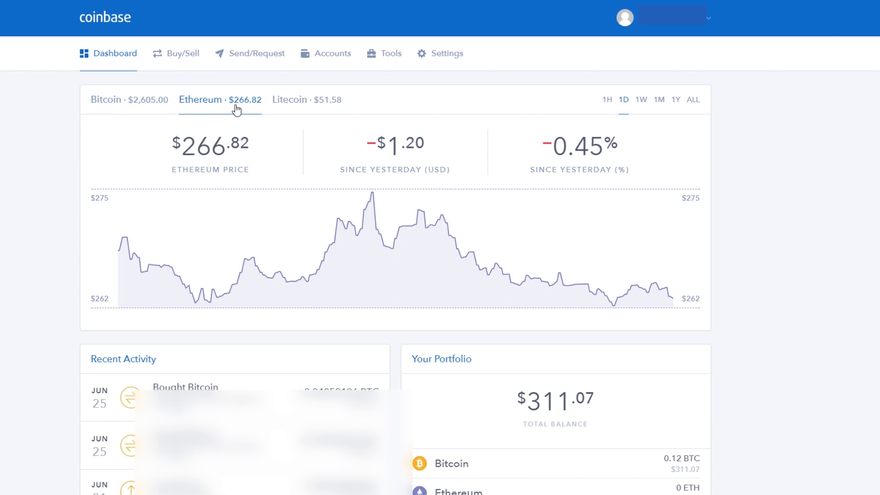
{"action": "left_click", "coordinate": [302, 102]}
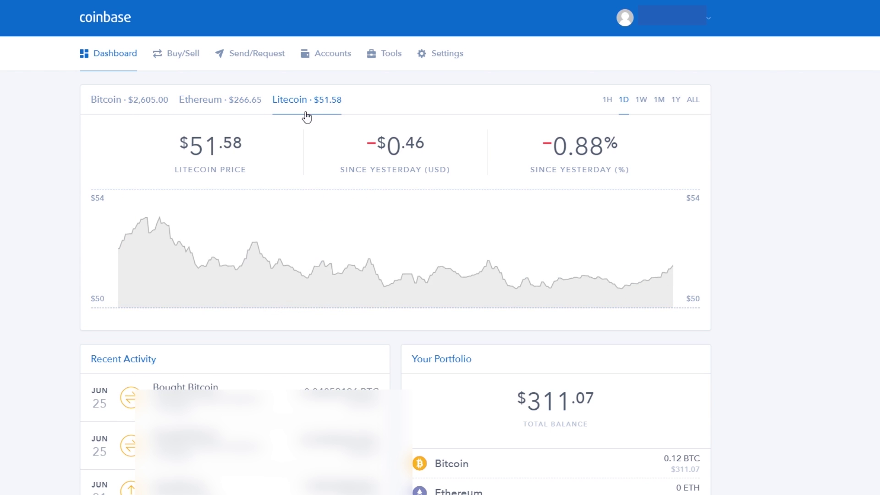
{"action": "left_click", "coordinate": [136, 109]}
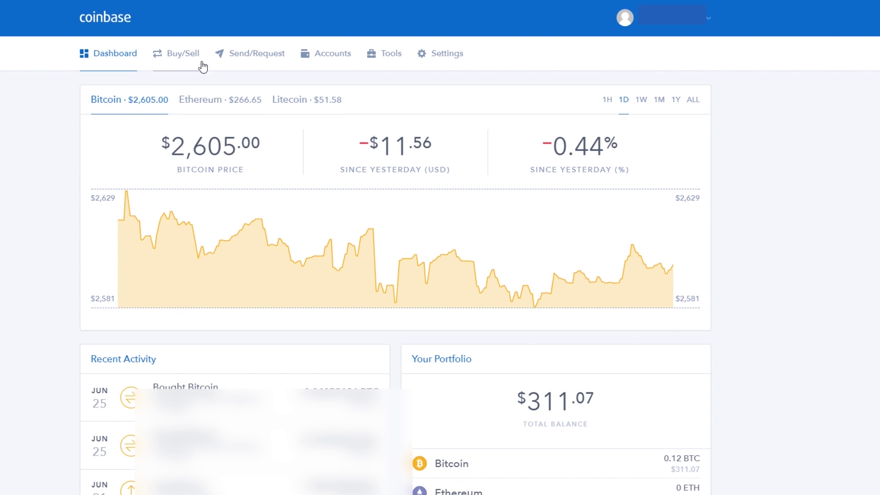
Step: Review the recent activity and the portfolio balances on the dashboard
{"action": "scroll", "coordinate": [92, 239], "scroll_direction": "down", "scroll_amount": 3}
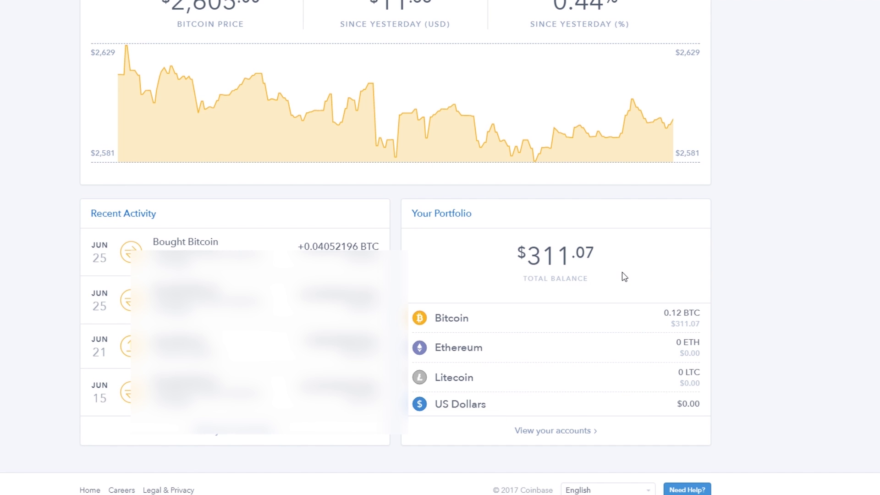
{"action": "scroll", "coordinate": [701, 283], "scroll_direction": "up", "scroll_amount": 1}
{"action": "scroll", "coordinate": [701, 284], "scroll_direction": "up", "scroll_amount": 3}
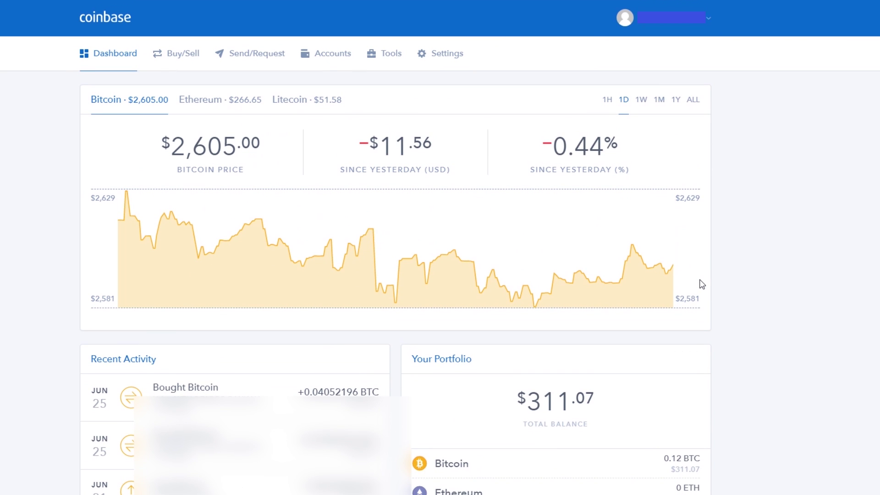
Step: Open the cryptocurrency buy form, preview the Ethereum and Litecoin options, and select Bitcoin as the currency to buy
{"action": "left_click", "coordinate": [175, 61]}
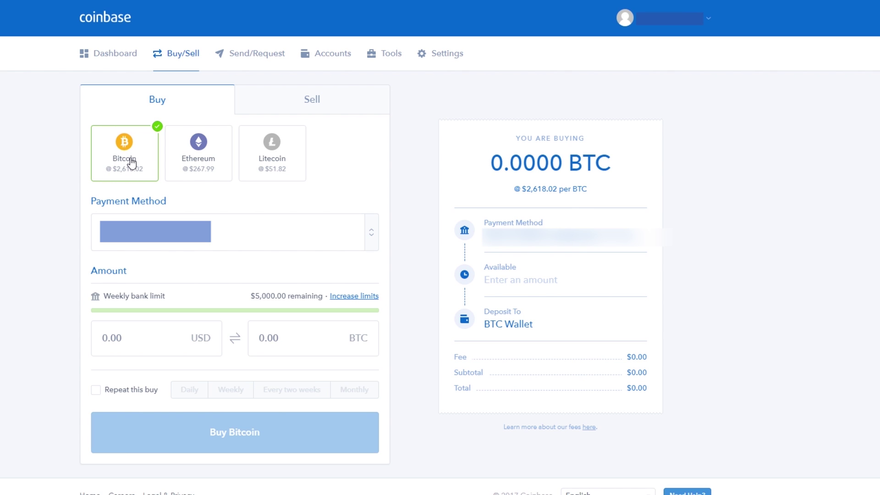
{"action": "left_click", "coordinate": [210, 153]}
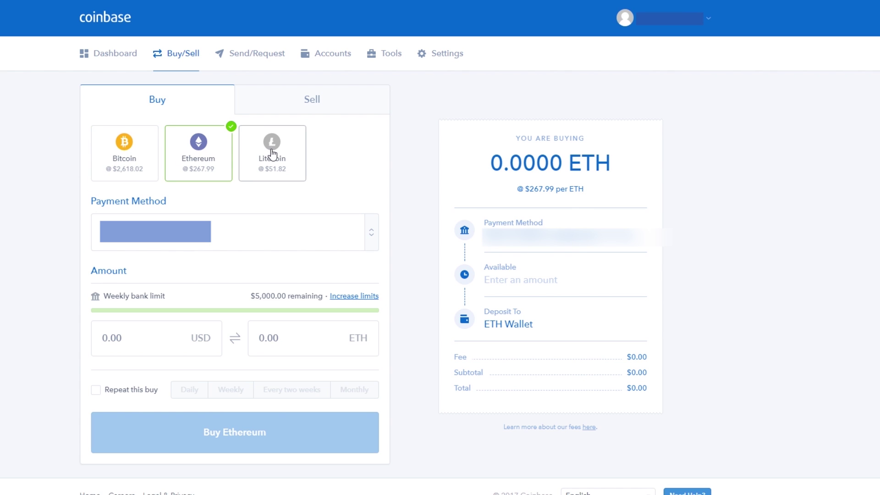
{"action": "left_click", "coordinate": [273, 155]}
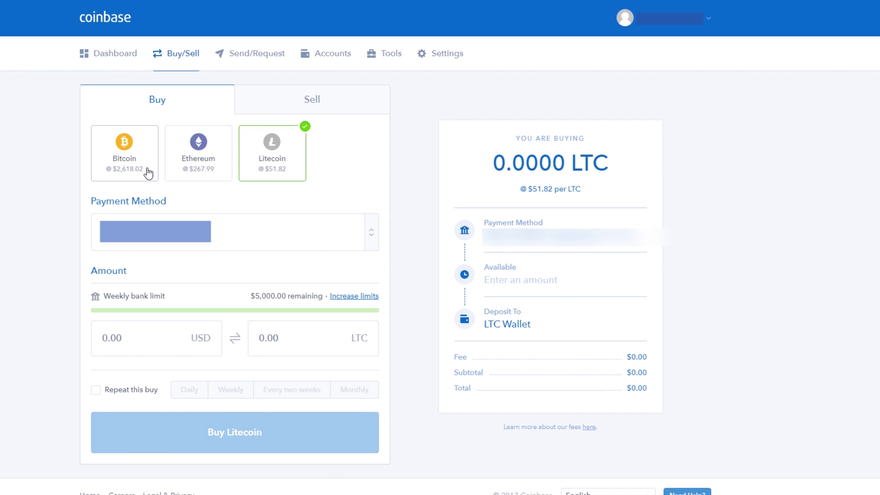
{"action": "left_click", "coordinate": [133, 158]}
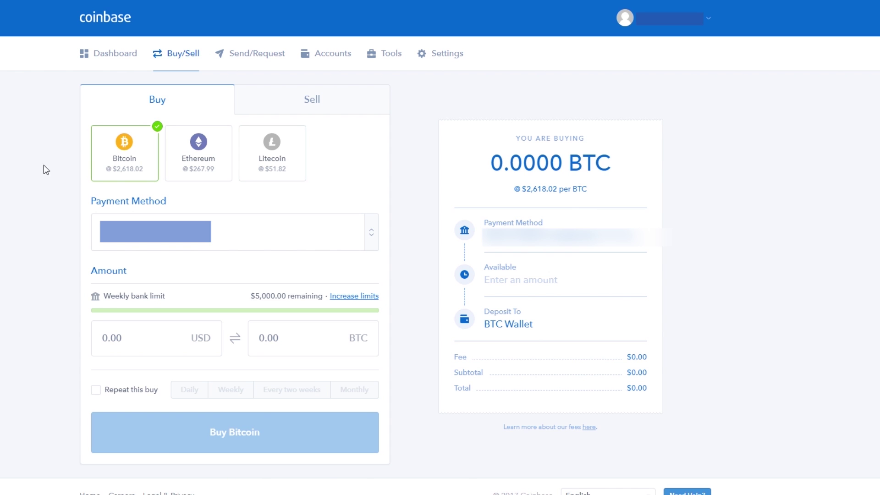
Step: Choose an instant card as the payment method for the Bitcoin purchase and set the amount to 50 USD
{"action": "left_click", "coordinate": [375, 235]}
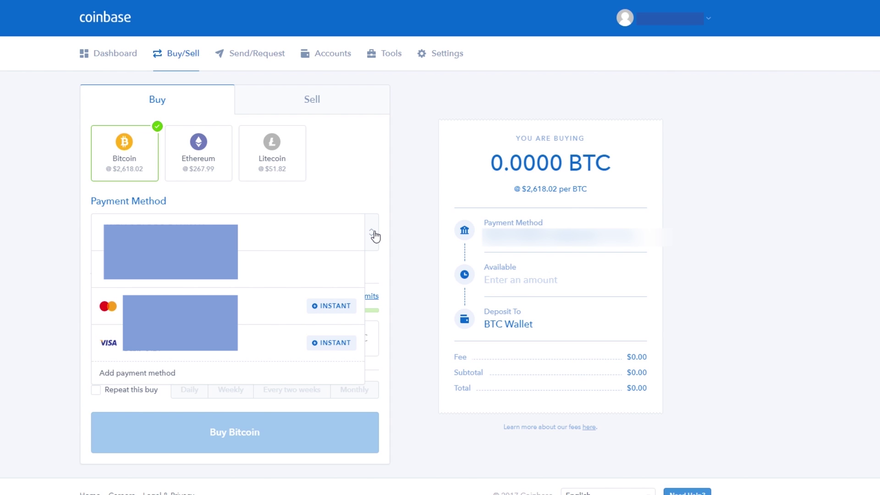
{"action": "left_click", "coordinate": [375, 235]}
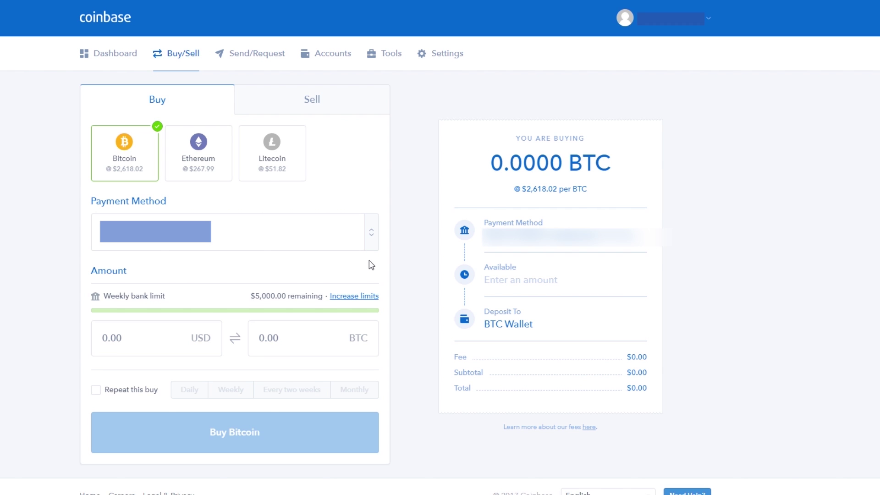
{"action": "left_click", "coordinate": [150, 338]}
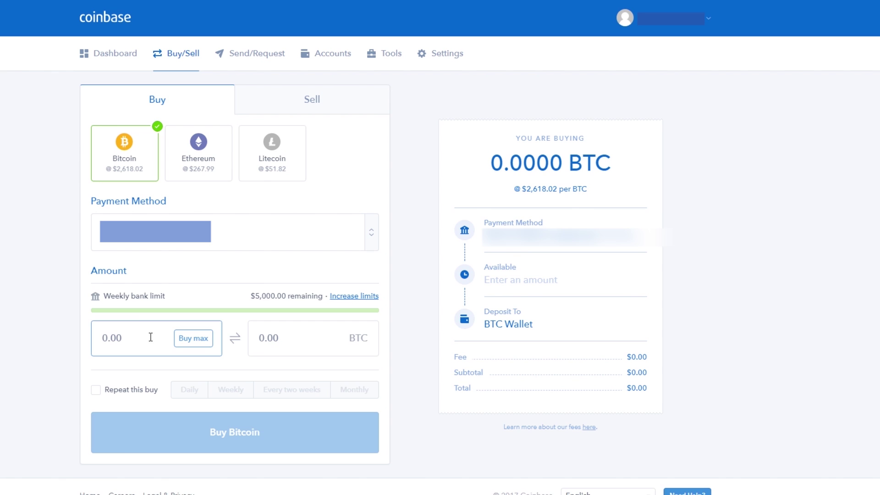
{"action": "left_click", "coordinate": [198, 243]}
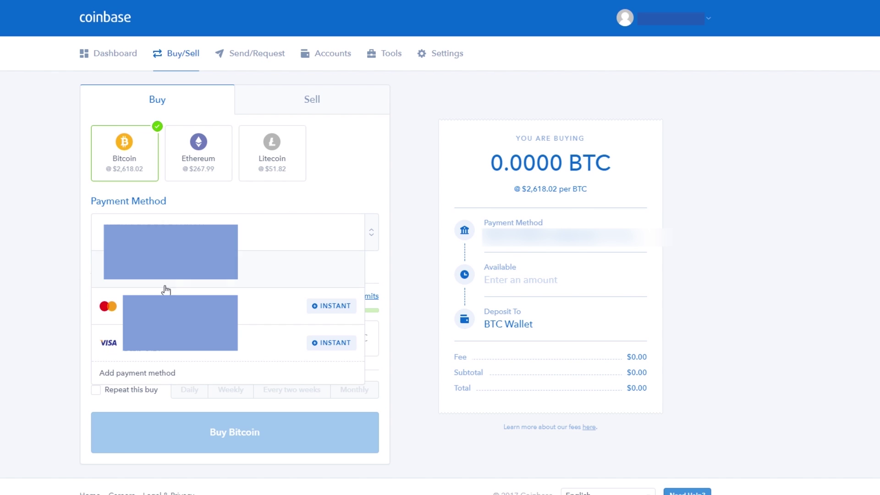
{"action": "left_click", "coordinate": [166, 293]}
{"action": "left_click", "coordinate": [133, 339]}
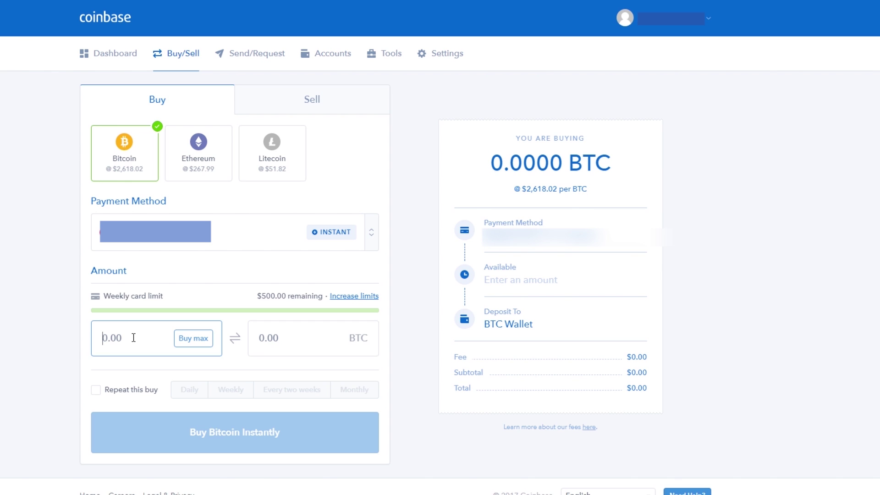
{"action": "type", "text": "50"}
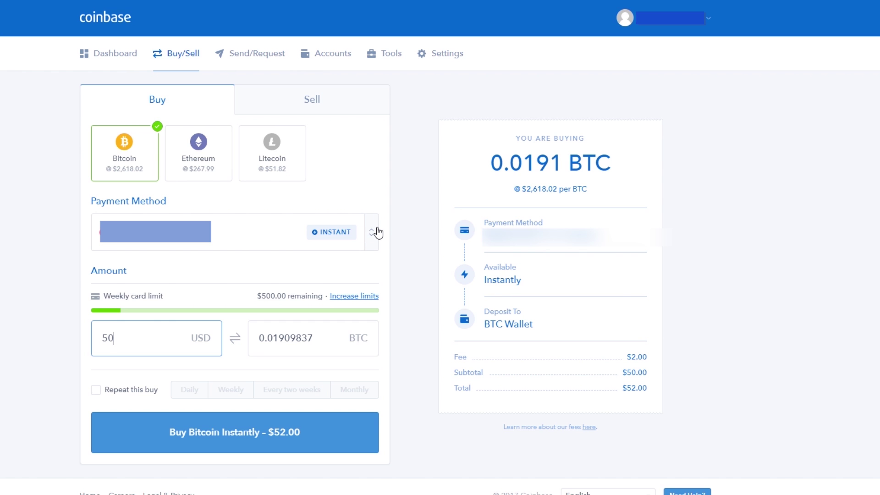
Step: Examine the deposit destinations and amount entry in the sell form, then return to the buy form
{"action": "left_click", "coordinate": [304, 108]}
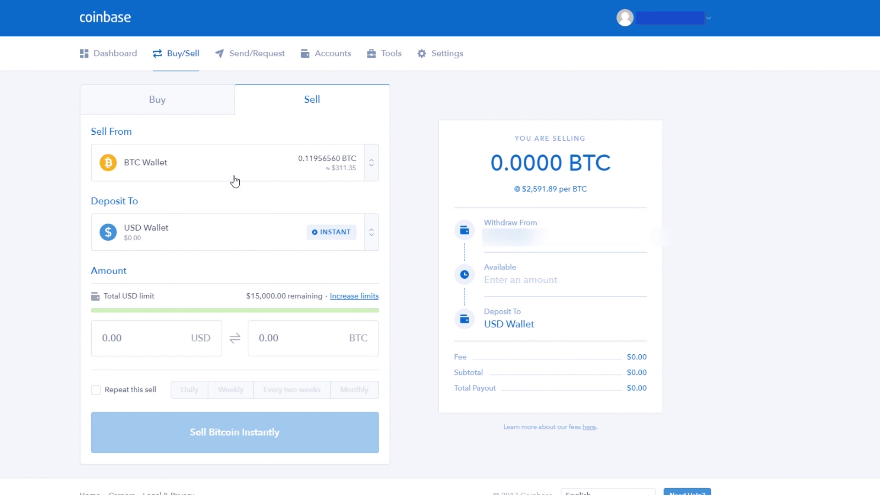
{"action": "left_click", "coordinate": [372, 233]}
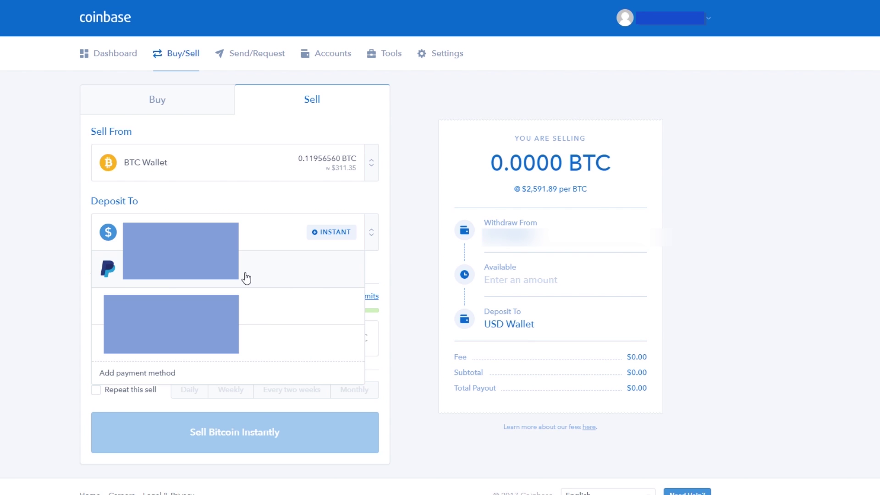
{"action": "left_click", "coordinate": [405, 267]}
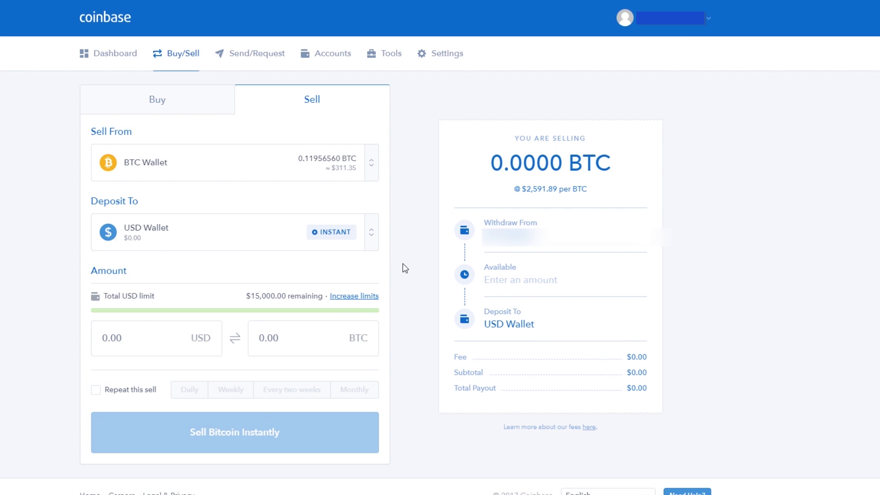
{"action": "left_click", "coordinate": [167, 351]}
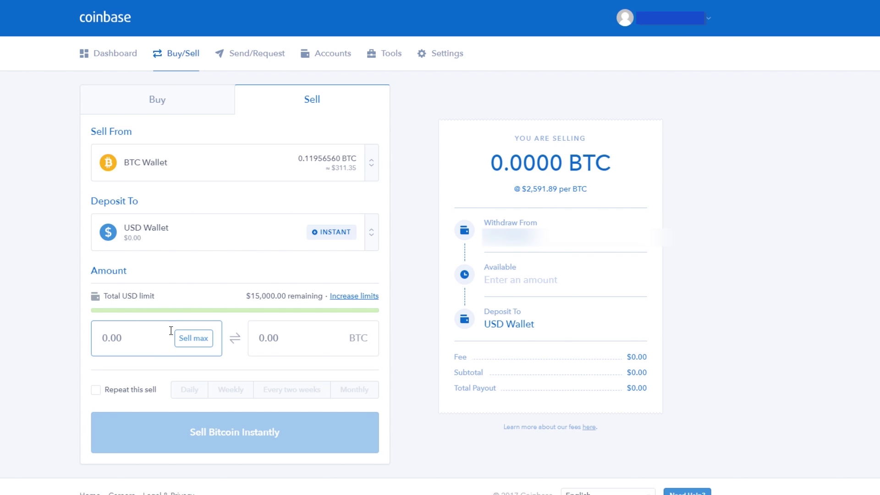
{"action": "left_click", "coordinate": [167, 102]}
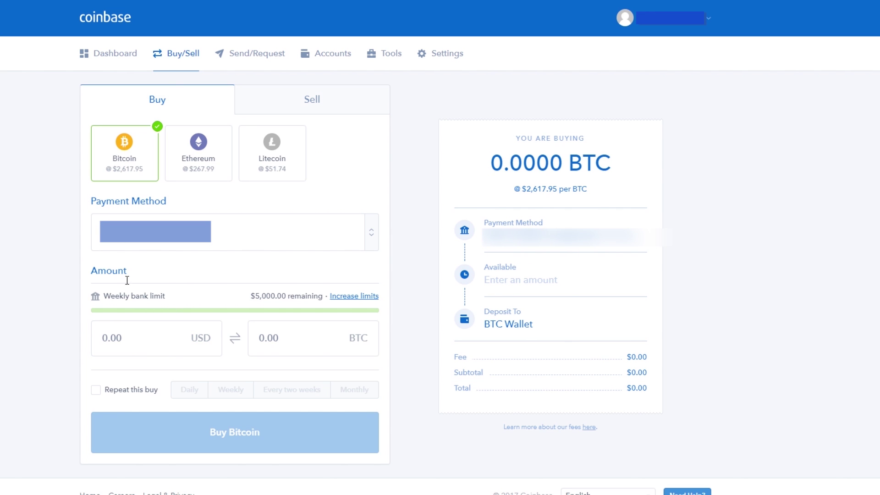
{"action": "left_click", "coordinate": [146, 346]}
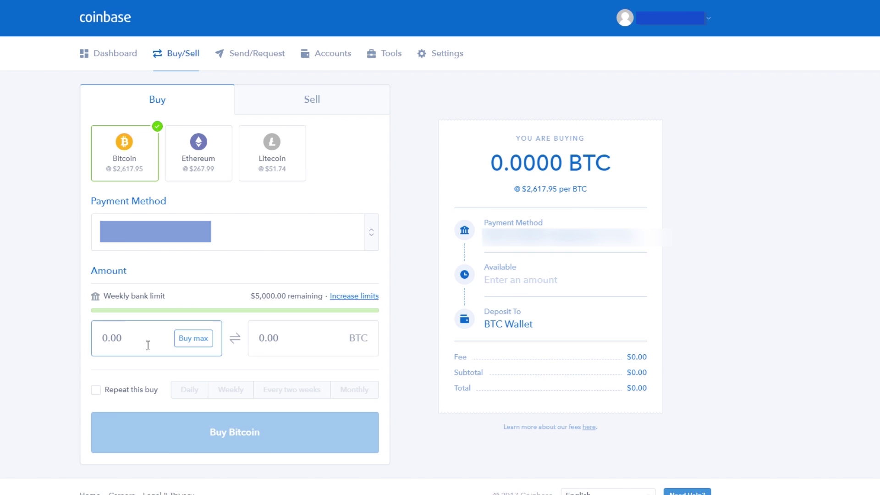
{"action": "type", "text": "50"}
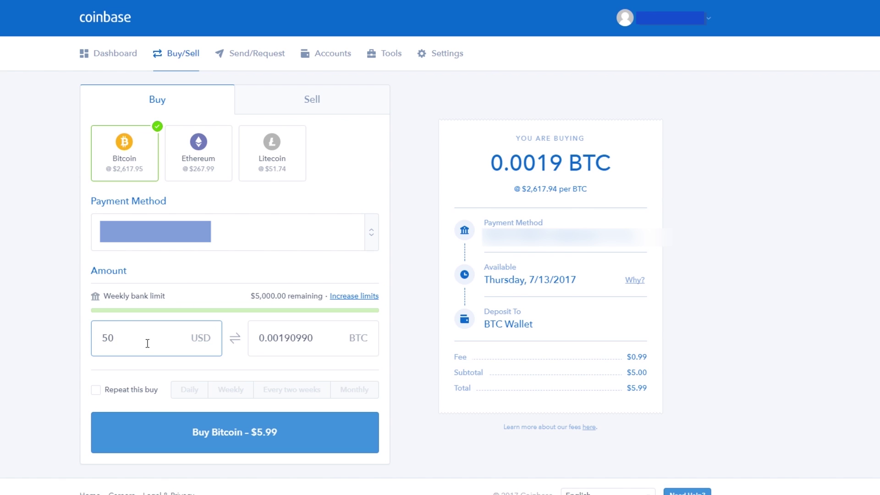
{"action": "left_click_drag", "start_coordinate": [174, 347], "coordinate": [19, 351]}
{"action": "key", "text": "BackSpace"}
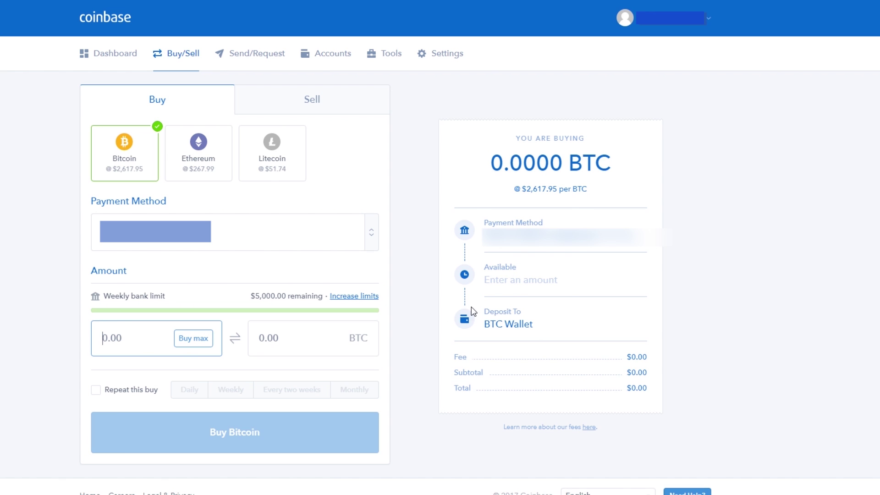
Step: Set the Bitcoin purchase amount to .1 BTC
{"action": "left_click", "coordinate": [415, 326]}
{"action": "left_click", "coordinate": [300, 338]}
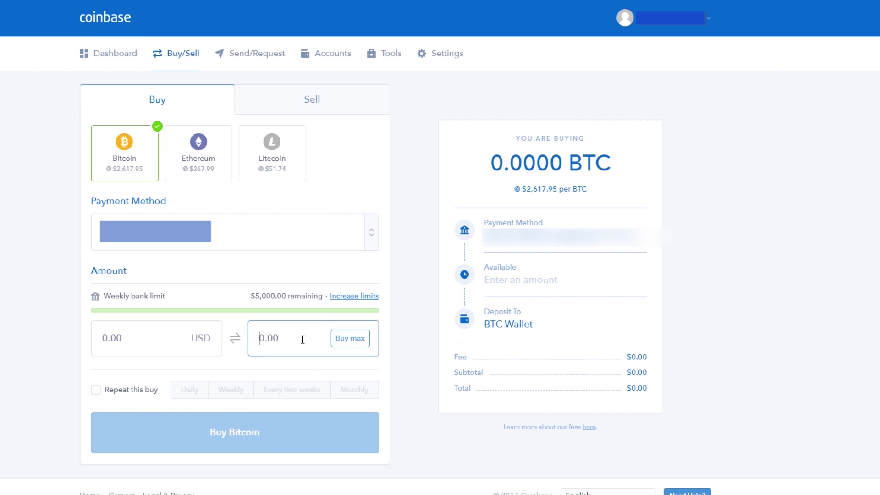
{"action": "left_click", "coordinate": [262, 338]}
{"action": "type", "text": ".1"}
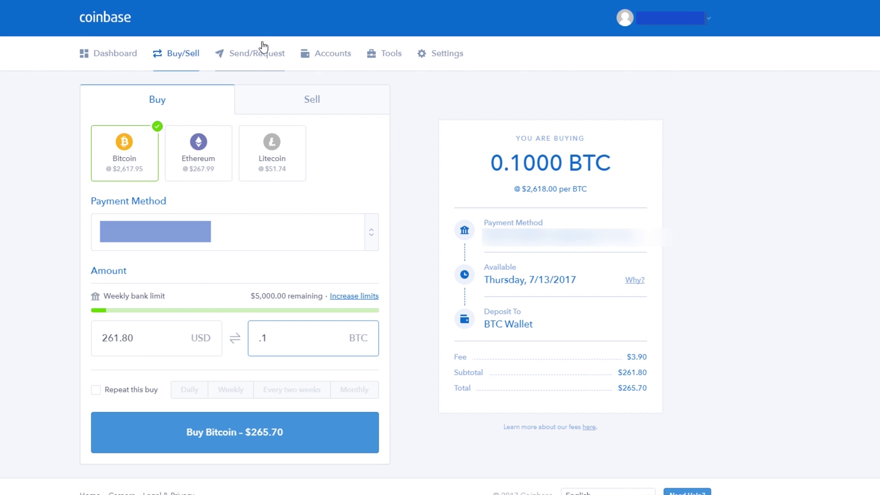
Step: Open the form for sending funds, switch the amount's currency to USD, and enter 25 as the amount
{"action": "left_click", "coordinate": [260, 59]}
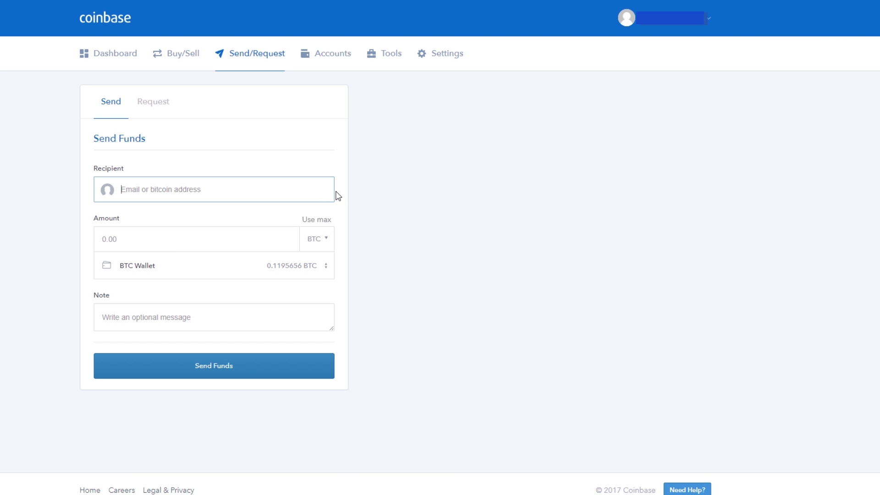
{"action": "left_click", "coordinate": [157, 247]}
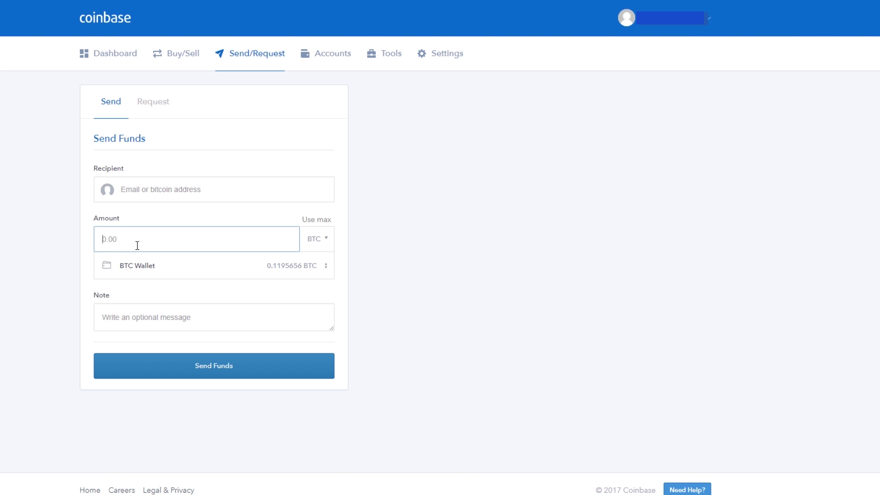
{"action": "left_click", "coordinate": [321, 240]}
{"action": "left_click", "coordinate": [325, 263]}
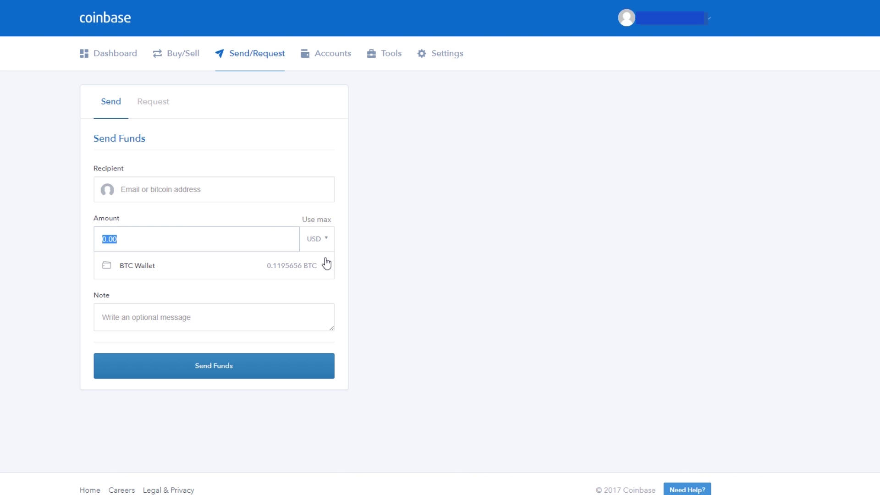
{"action": "left_click_drag", "start_coordinate": [260, 240], "coordinate": [45, 250]}
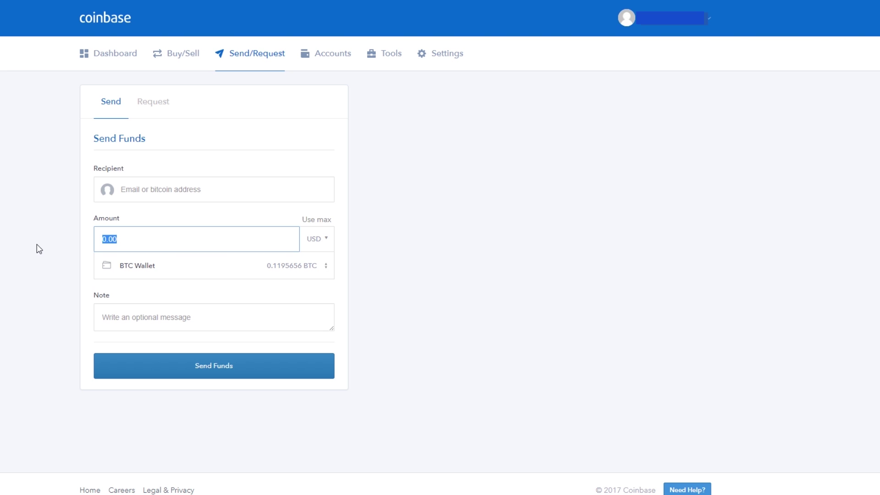
{"action": "type", "text": "25"}
{"action": "left_click", "coordinate": [39, 249]}
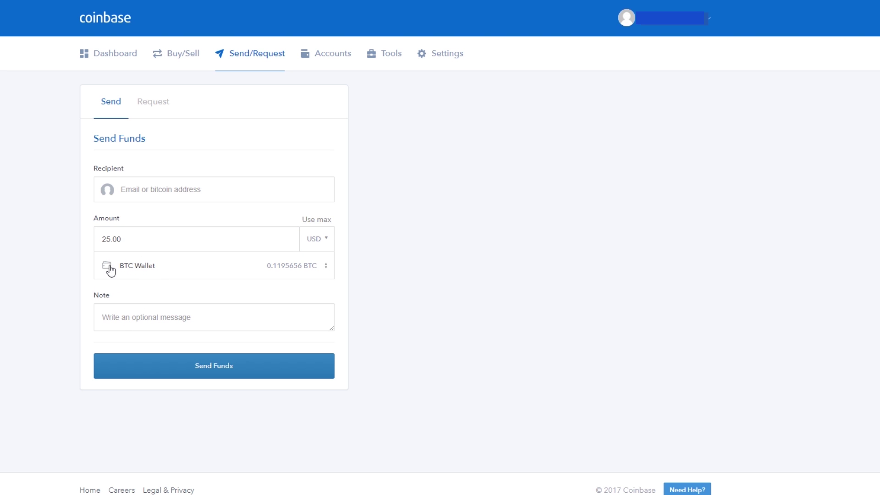
Step: Review the available source wallets, keep BTC Wallet as the funding source, and enter "Transfer" as the note
{"action": "left_click", "coordinate": [327, 265]}
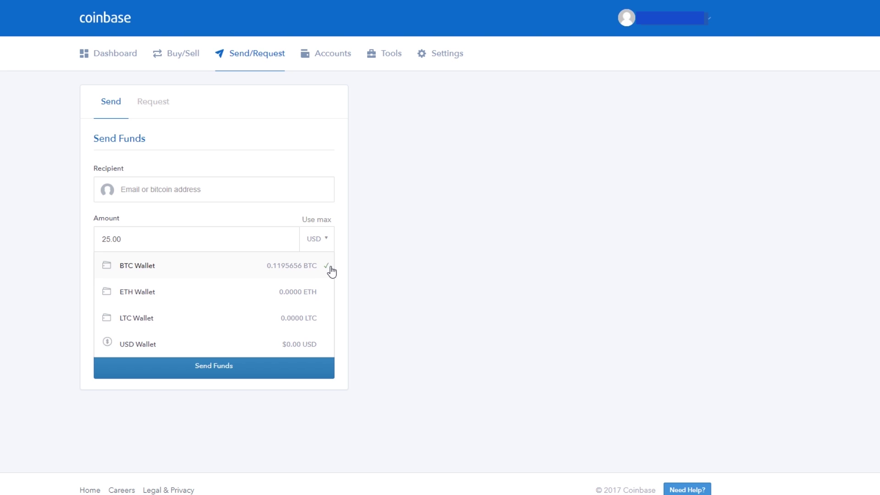
{"action": "left_click", "coordinate": [343, 268]}
{"action": "left_click", "coordinate": [210, 326]}
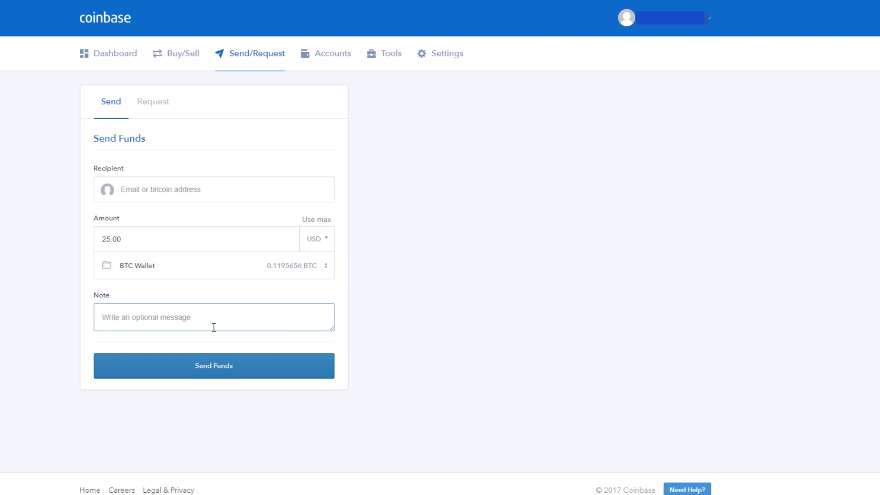
{"action": "type", "text": "Transfer"}
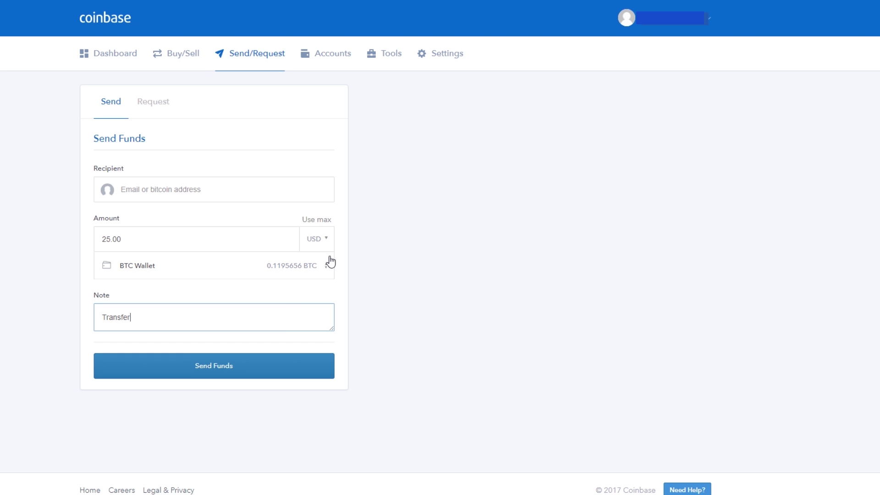
Step: Clear the send amount, switch its currency to BTC, and set the amount to .25 BTC
{"action": "left_click_drag", "start_coordinate": [140, 241], "coordinate": [64, 241]}
{"action": "key", "text": "BackSpace"}
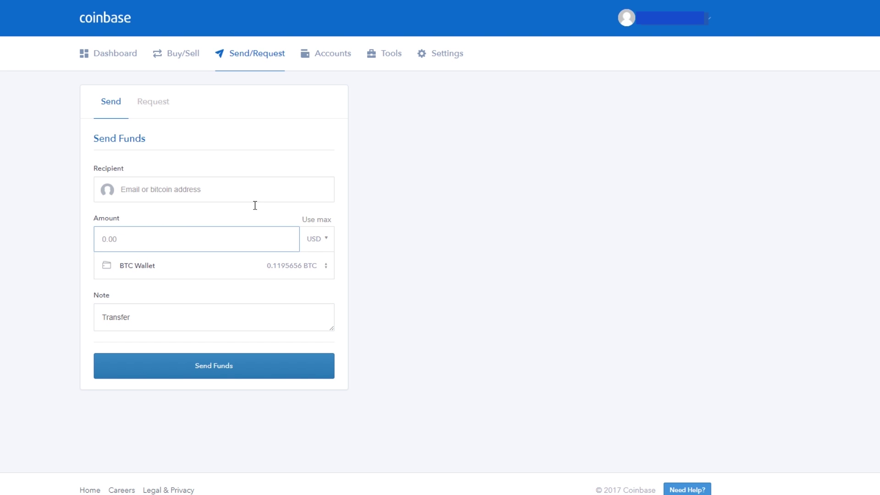
{"action": "left_click", "coordinate": [333, 239]}
{"action": "left_click", "coordinate": [316, 266]}
{"action": "left_click_drag", "start_coordinate": [240, 246], "coordinate": [76, 263]}
{"action": "type", "text": ".25"}
{"action": "left_click", "coordinate": [379, 236]}
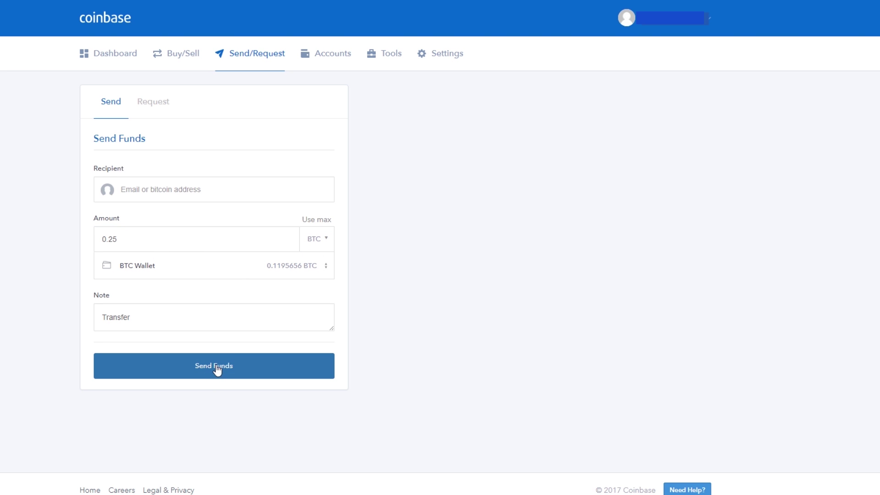
Step: Open the form for requesting funds and examine its amount currencies and the wallets that can receive the payment
{"action": "left_click", "coordinate": [156, 110]}
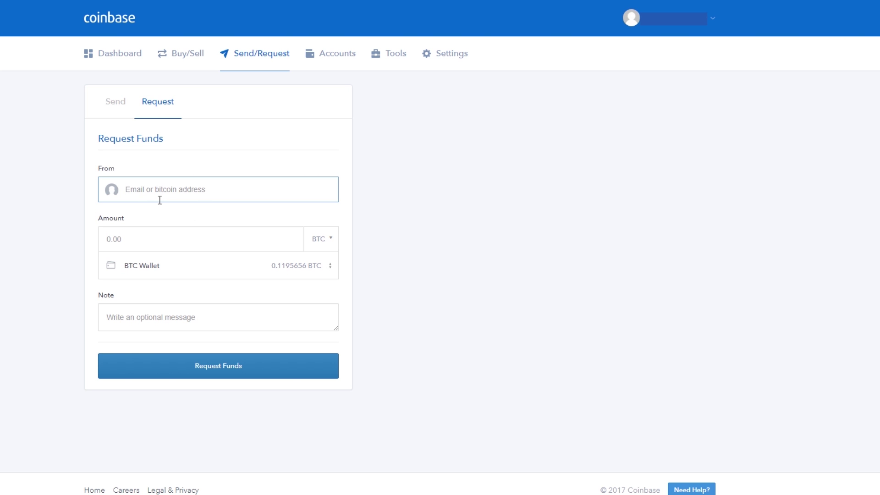
{"action": "left_click", "coordinate": [332, 248]}
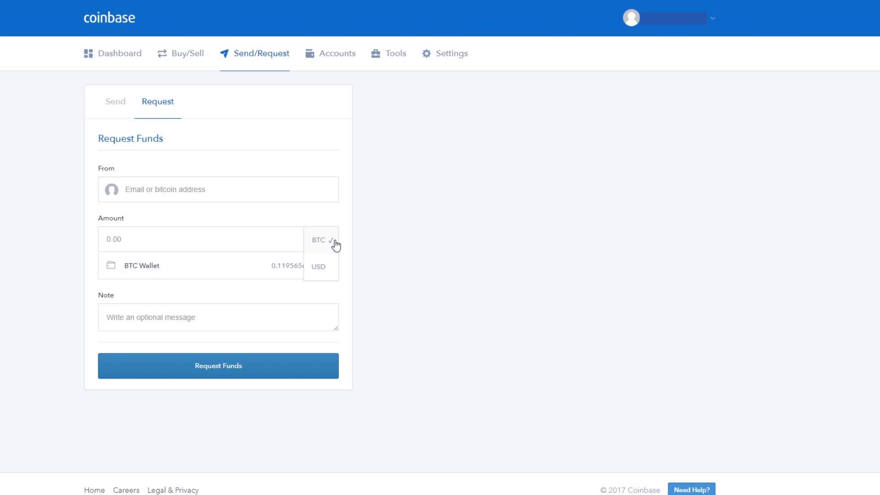
{"action": "left_click", "coordinate": [331, 271]}
{"action": "left_click", "coordinate": [330, 268]}
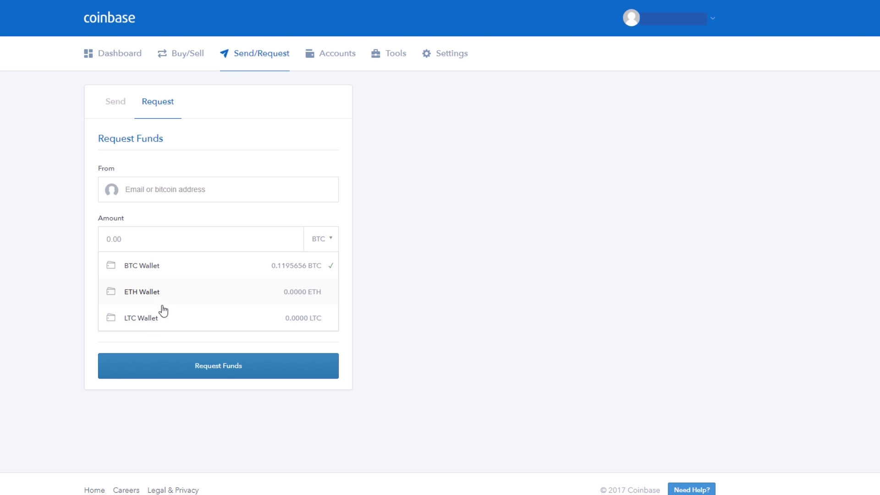
{"action": "left_click", "coordinate": [344, 269]}
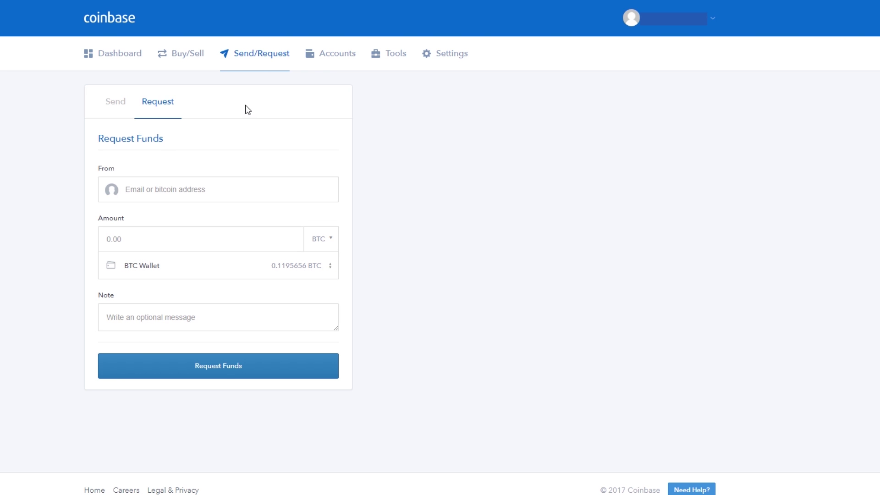
Step: Open the accounts overview and examine the listed wallets, their balances and the BTC Vault
{"action": "left_click", "coordinate": [335, 58]}
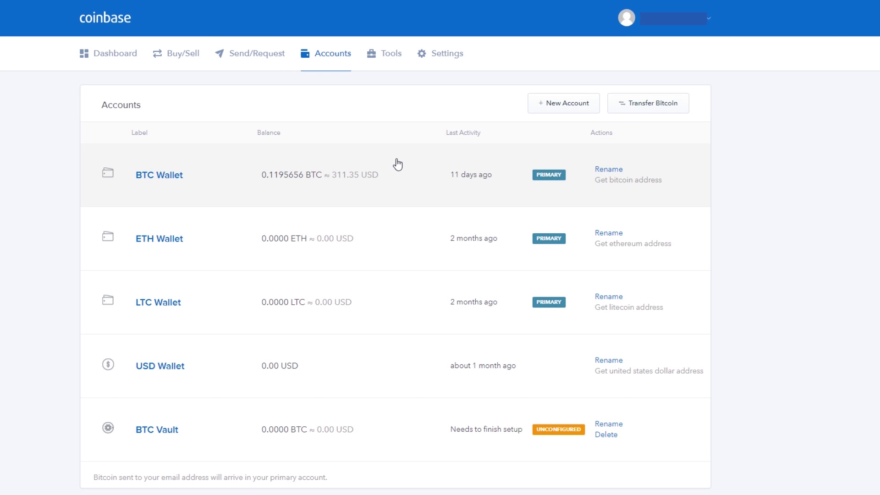
{"action": "scroll", "coordinate": [396, 163], "scroll_direction": "down", "scroll_amount": 1}
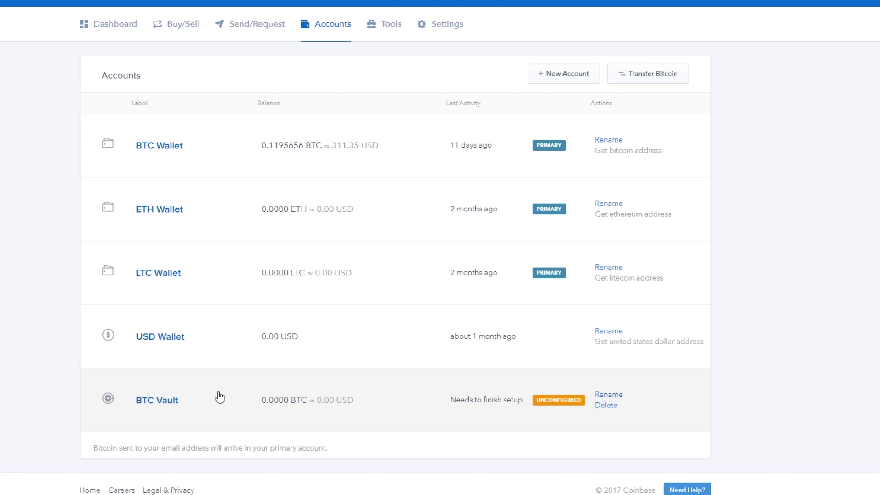
{"action": "scroll", "coordinate": [219, 398], "scroll_direction": "up", "scroll_amount": 2}
{"action": "scroll", "coordinate": [215, 409], "scroll_direction": "down", "scroll_amount": 2}
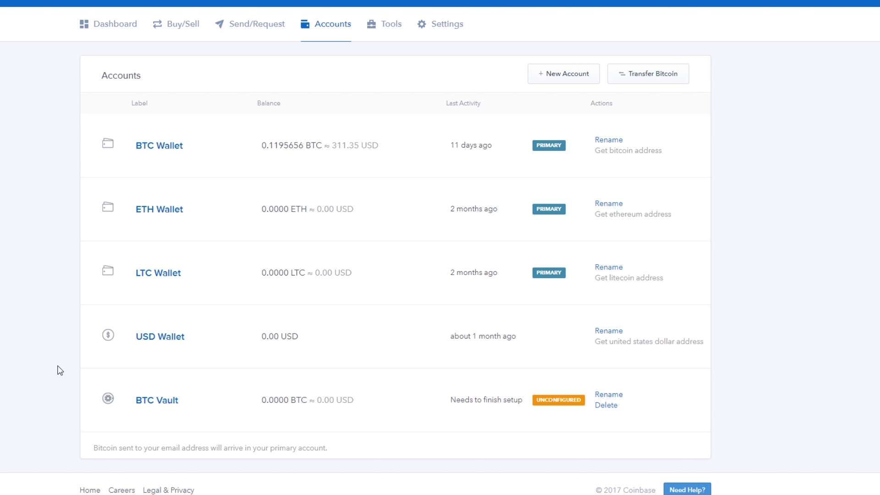
{"action": "scroll", "coordinate": [57, 369], "scroll_direction": "up", "scroll_amount": 2}
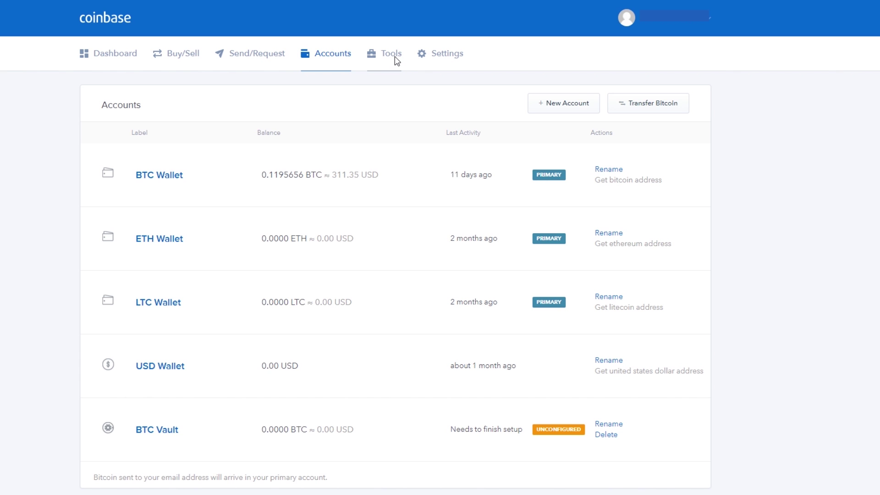
Step: Examine the account tools in turn: addresses, recurring transactions, reports and transfer history
{"action": "left_click", "coordinate": [395, 57]}
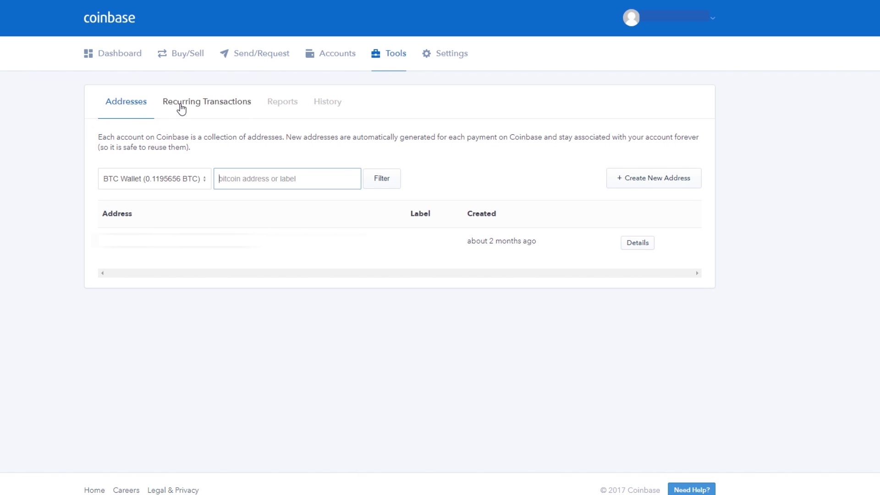
{"action": "left_click", "coordinate": [190, 107]}
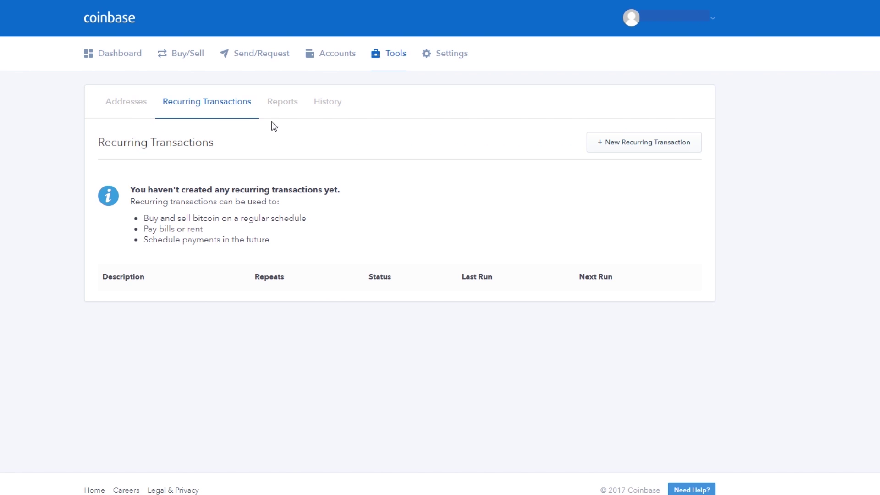
{"action": "left_click", "coordinate": [280, 108]}
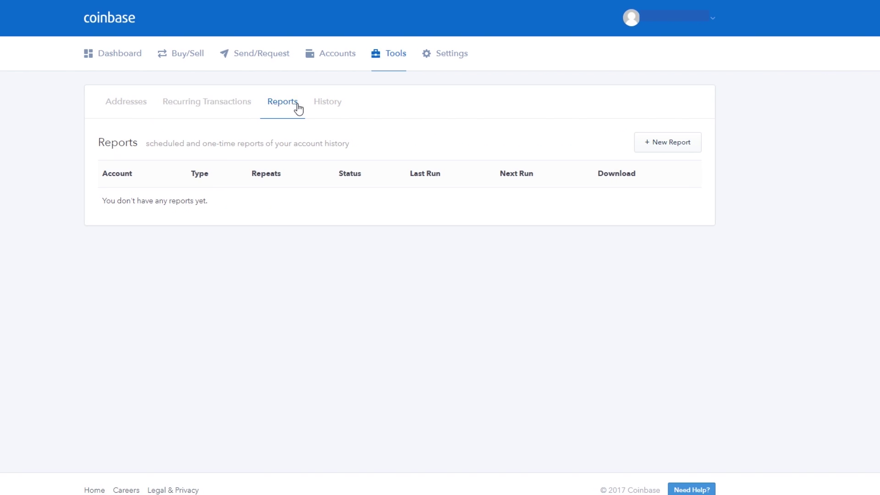
{"action": "left_click", "coordinate": [329, 105]}
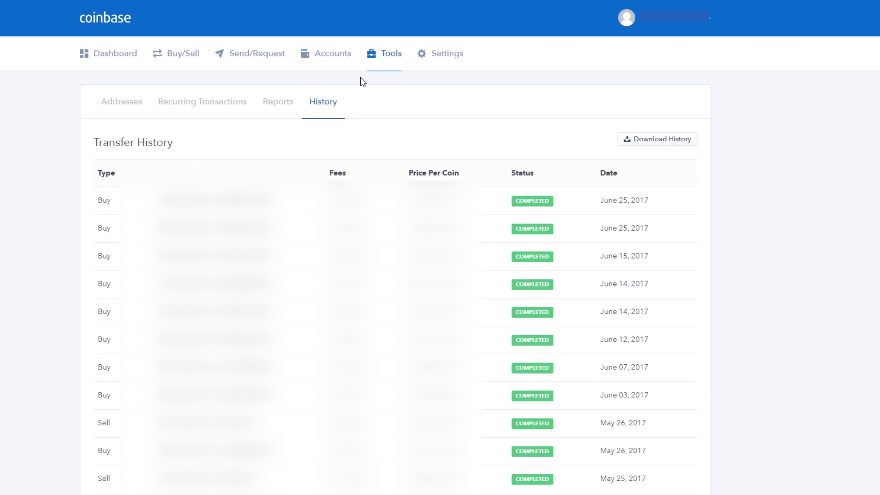
Step: Examine the account settings in turn: user profile, preferences, security with two-factor authentication, and the linked payment methods
{"action": "left_click", "coordinate": [443, 54]}
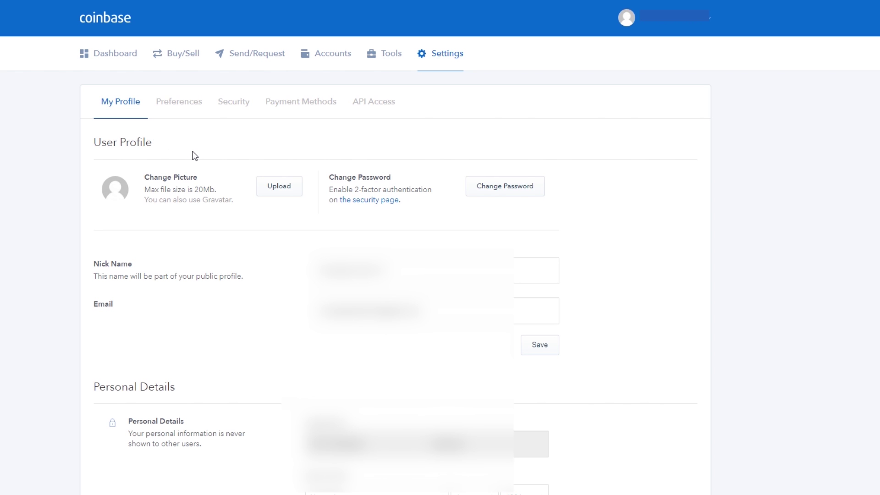
{"action": "left_click", "coordinate": [190, 109]}
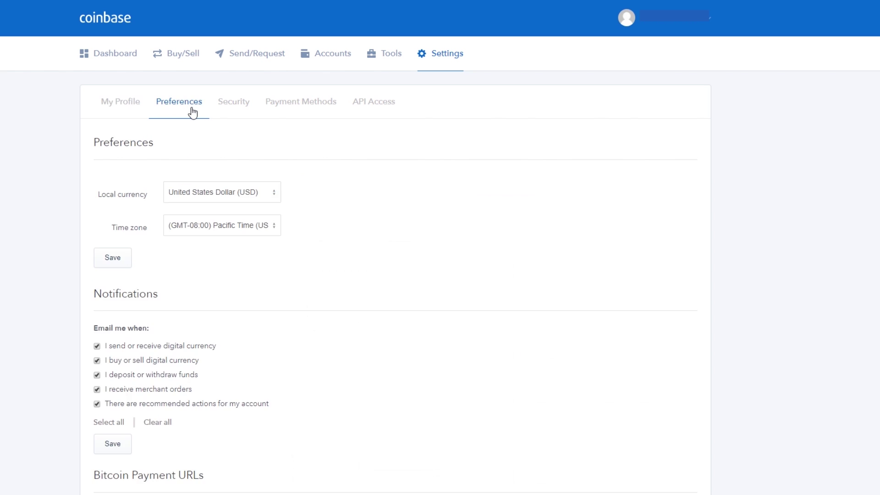
{"action": "left_click", "coordinate": [231, 108]}
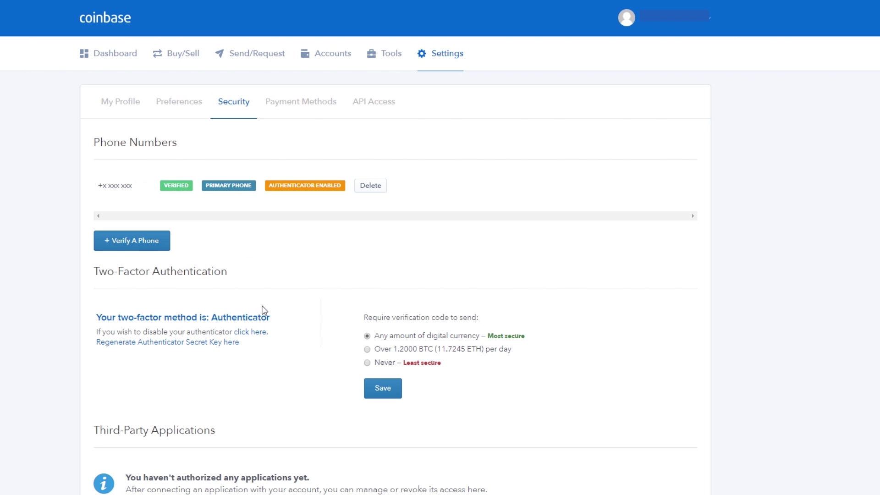
{"action": "left_click", "coordinate": [299, 104]}
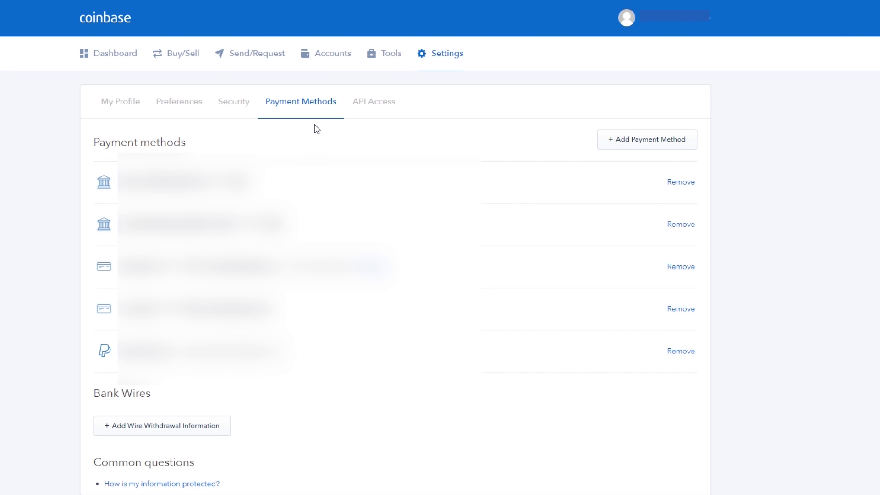
{"action": "scroll", "coordinate": [316, 128], "scroll_direction": "down", "scroll_amount": 1}
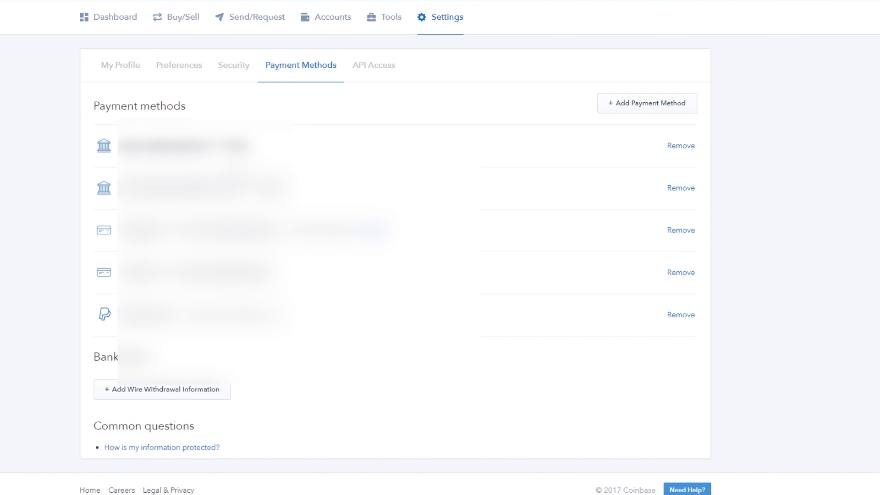
{"action": "scroll", "coordinate": [440, 248], "scroll_direction": "up", "scroll_amount": 1}
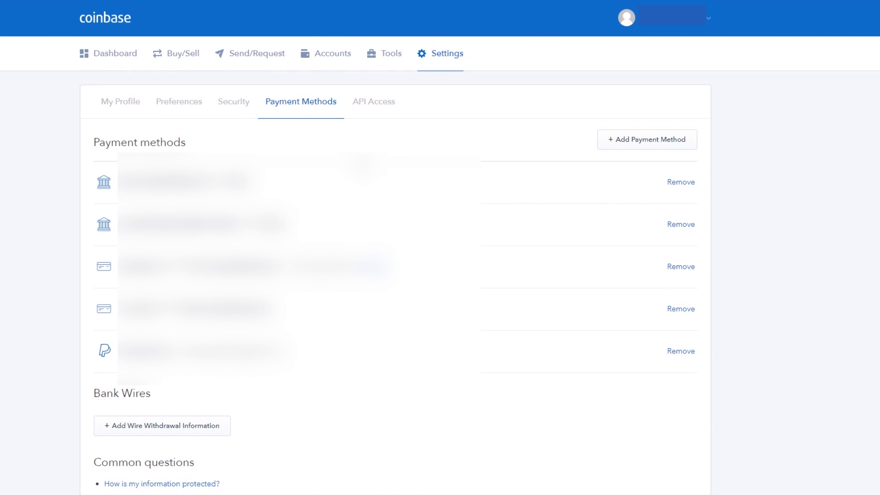